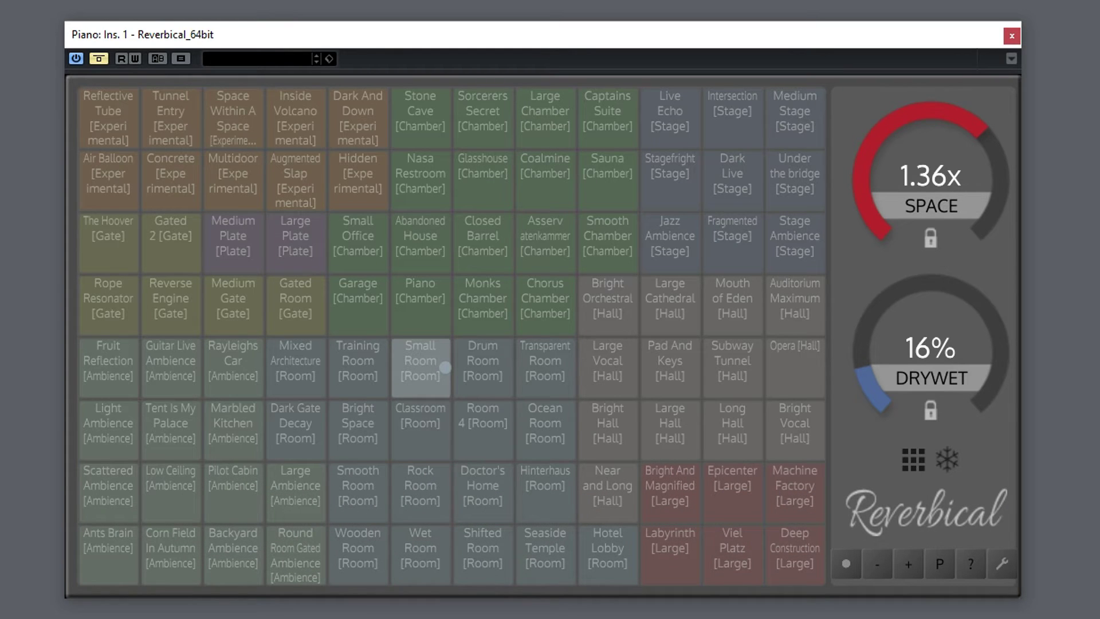
Swap the positions of the Mixed Architecture [Room] and Pad And Keys [Hall] presets in the preset grid.
key("b")
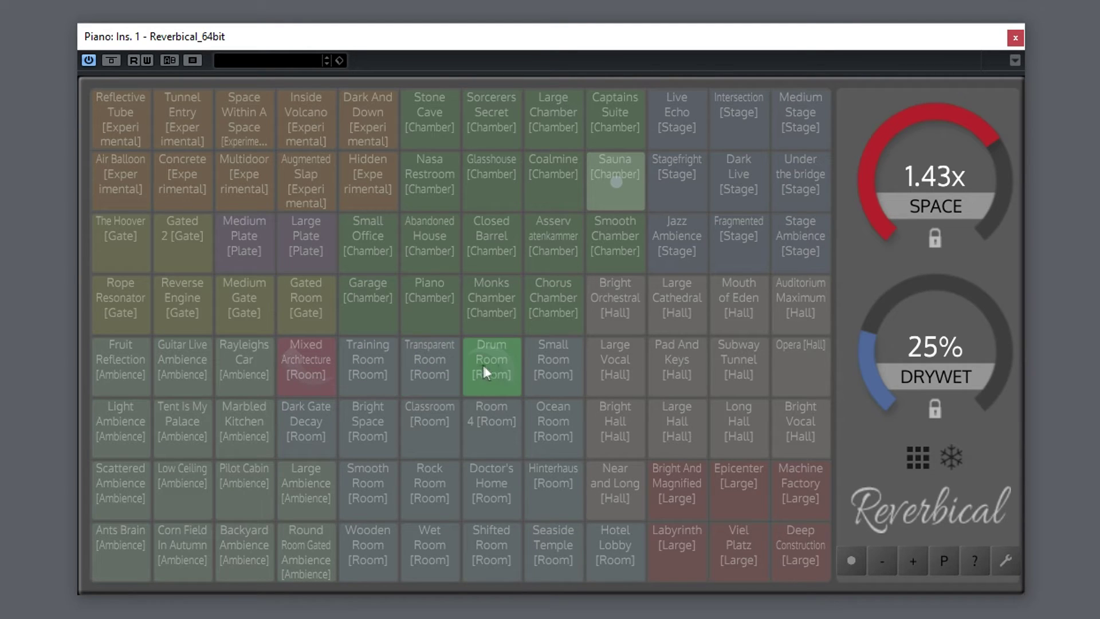
left_click(683, 371)
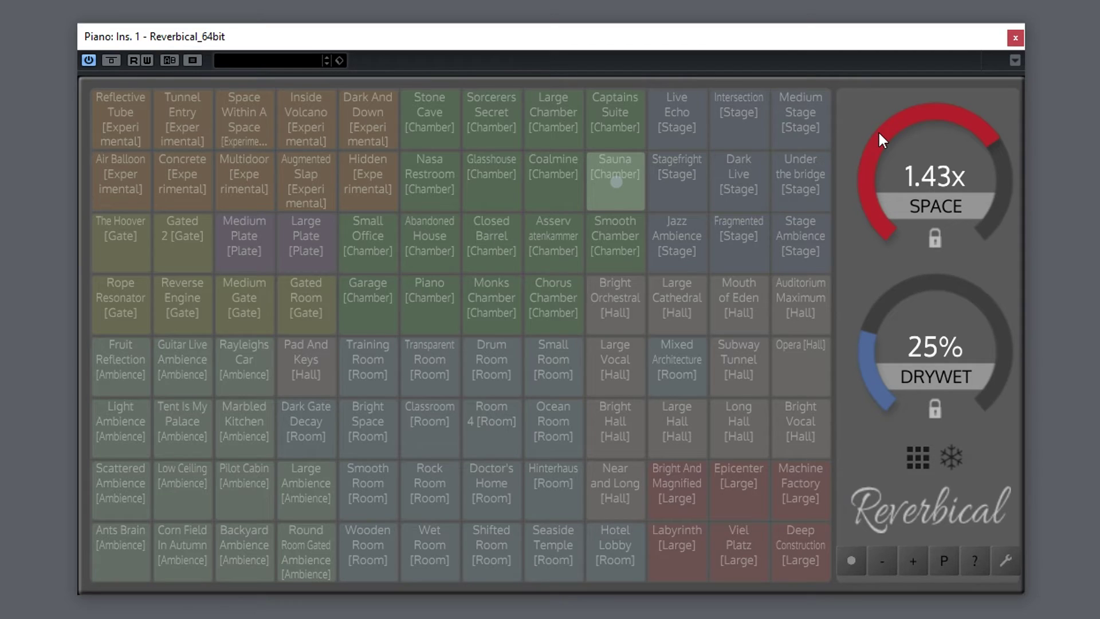
Set the reverb's Space to 1.42x and its Dry/Wet mix to 16%.
mouse_move(878, 136)
left_mouse_down()
mouse_move(897, 267)
mouse_move(890, 145)
left_mouse_up()
left_click_drag(878, 318, 856, 356)
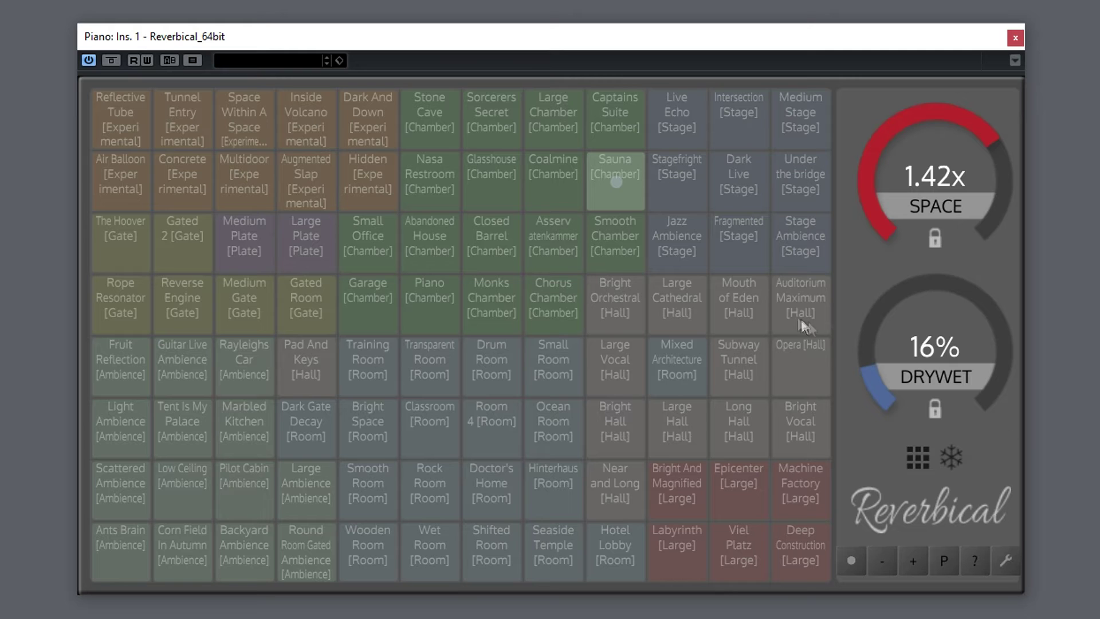
Audition the Coalmine, Glasshouse, Nasa Restroom and Hidden presets, and load Abandoned House [Chamber].
left_click(548, 181)
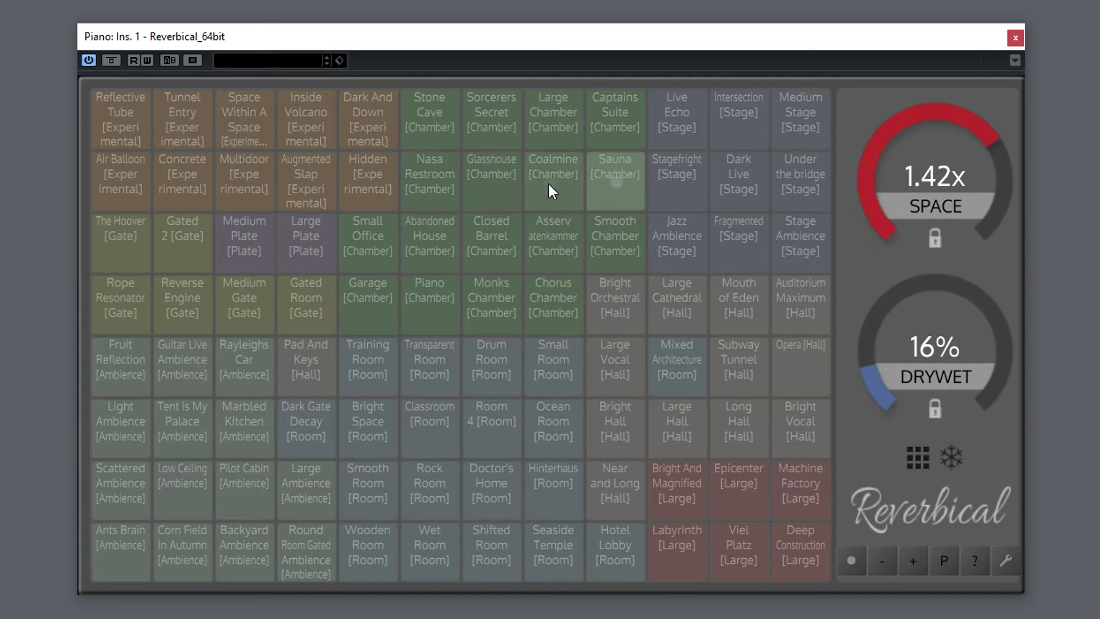
left_click(496, 181)
left_click(439, 182)
left_click(356, 180)
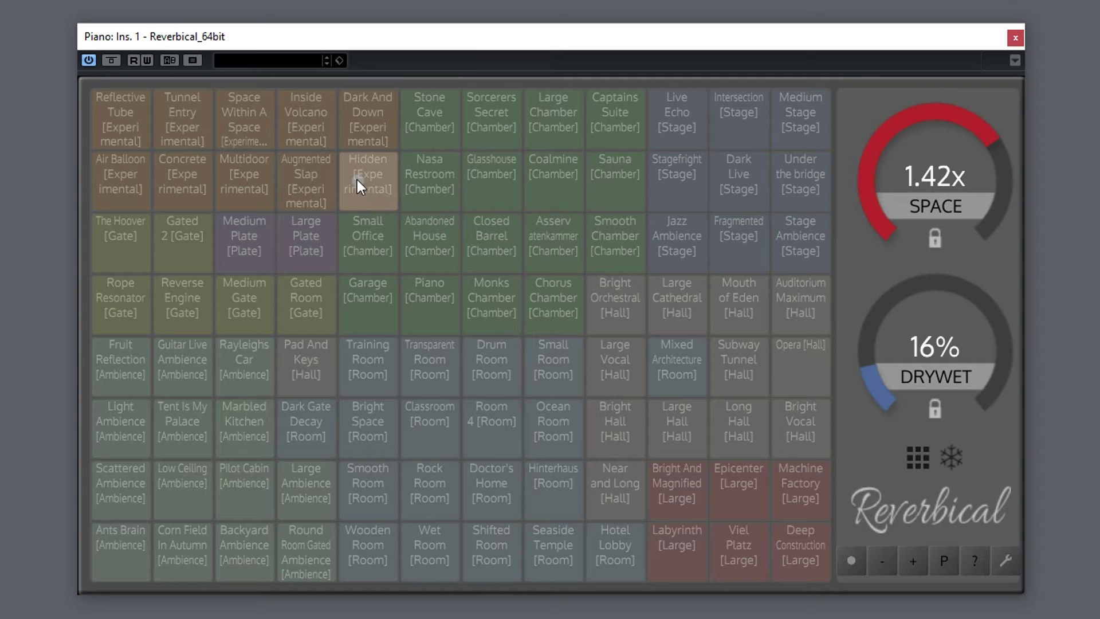
left_click(402, 260)
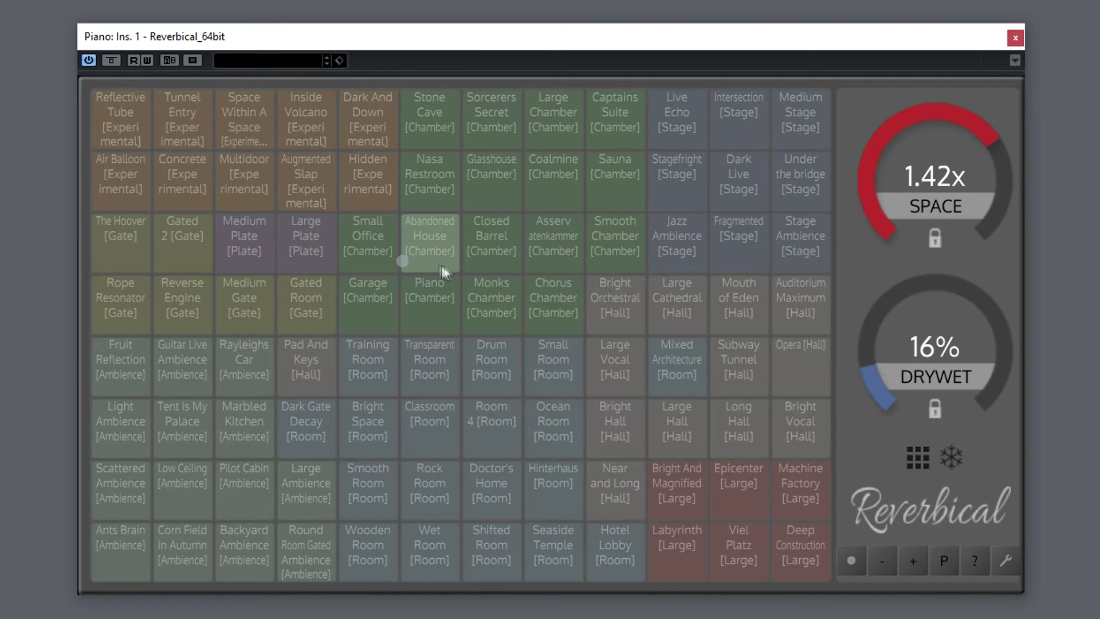
Unlock the Space and Dry/Wet controls so that they follow each preset.
left_click(932, 235)
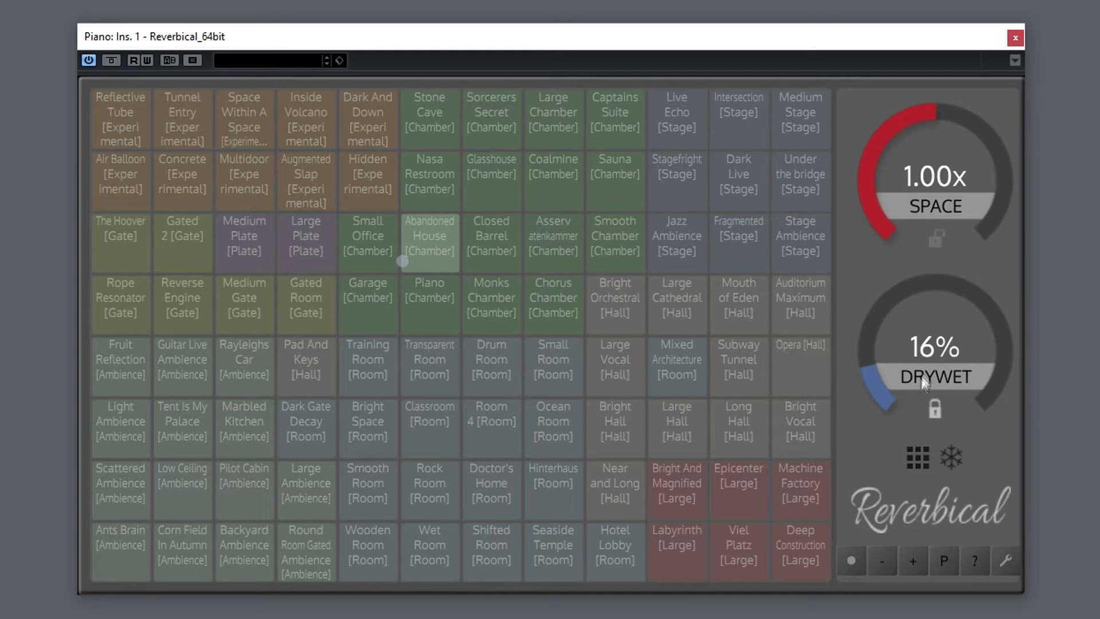
left_click(937, 408)
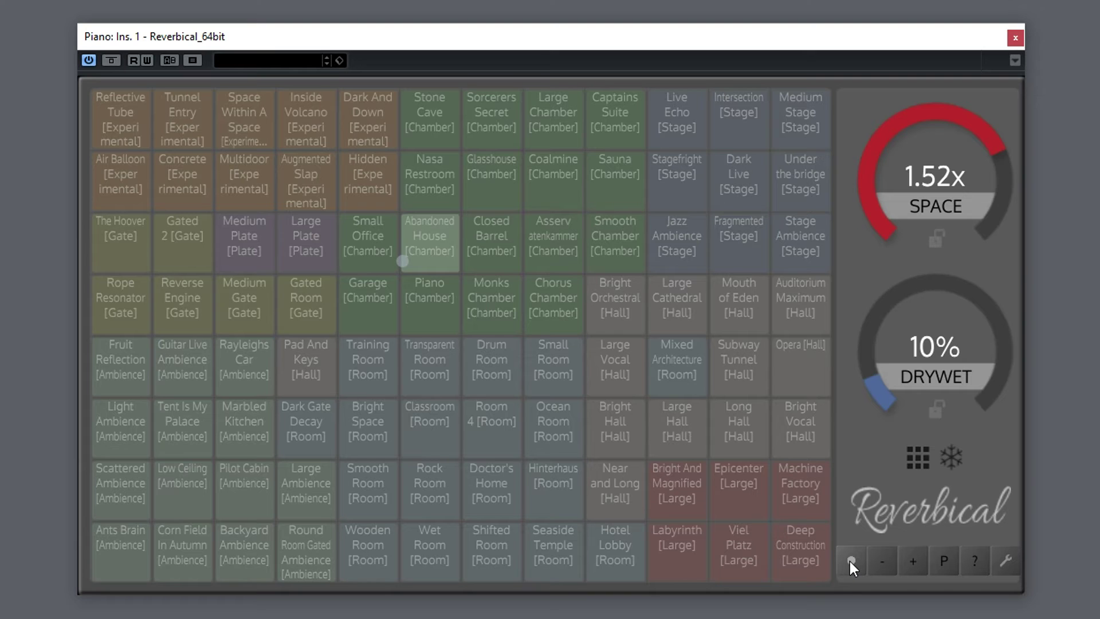
Step back seven presets and forward again through the bank to Small Office [Chamber].
left_click(890, 554)
left_click(890, 555)
left_click(890, 554)
left_click(890, 555)
left_click(891, 554)
left_click(890, 554)
left_click(890, 554)
left_click(914, 555)
left_click(913, 554)
left_click(914, 554)
left_click(914, 554)
left_click(914, 555)
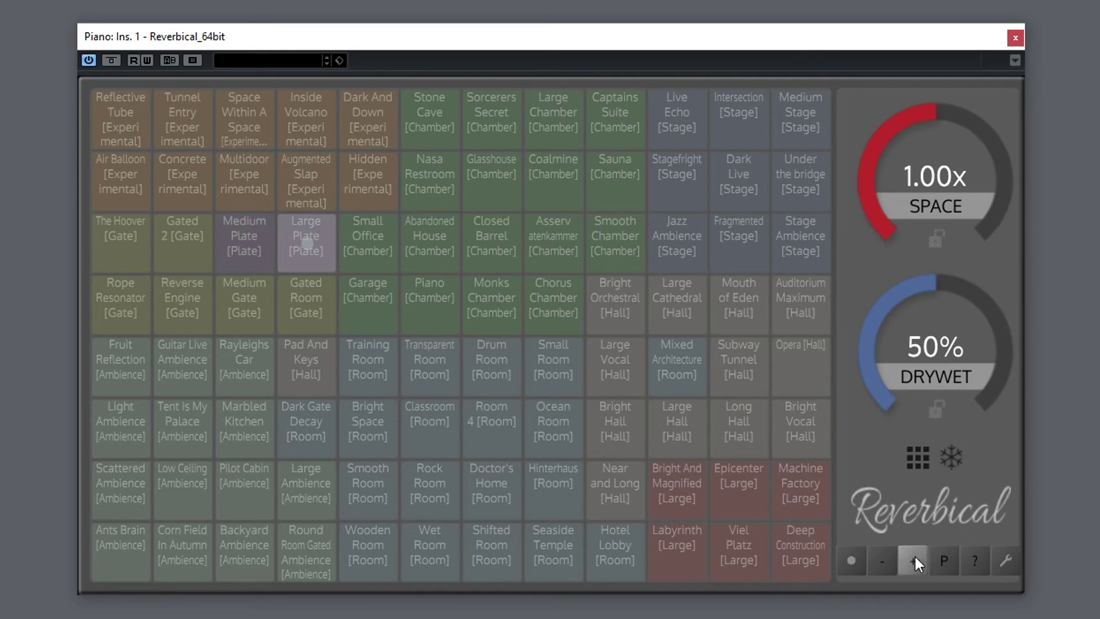
left_click(914, 555)
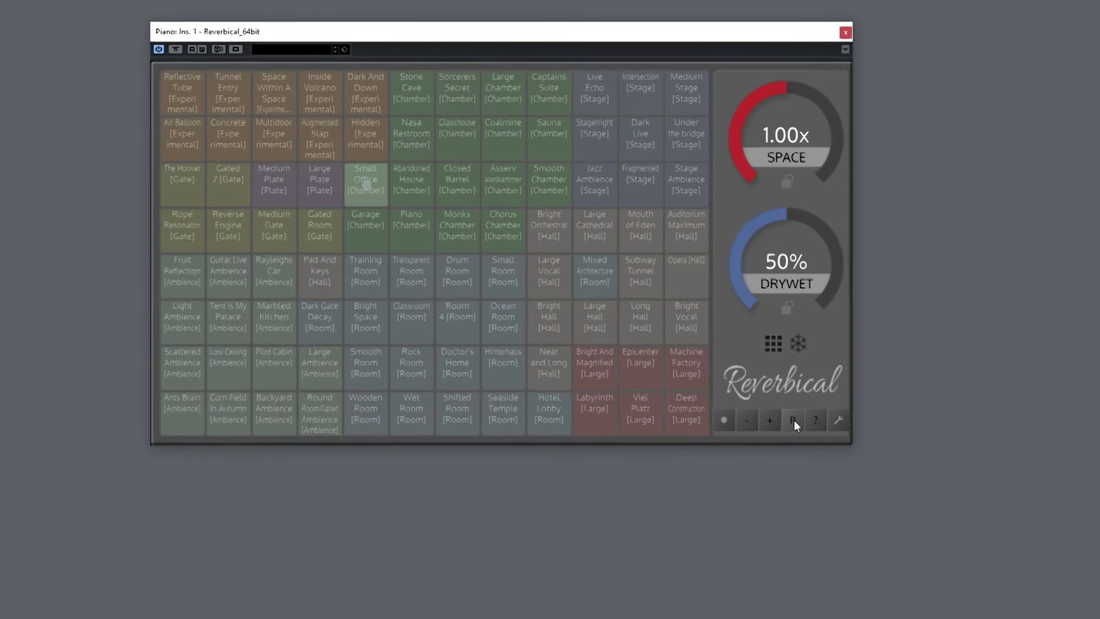
Examine the preset import/export options, including the factory presets such as Large, the factory banks and the user presets.
left_click(849, 474)
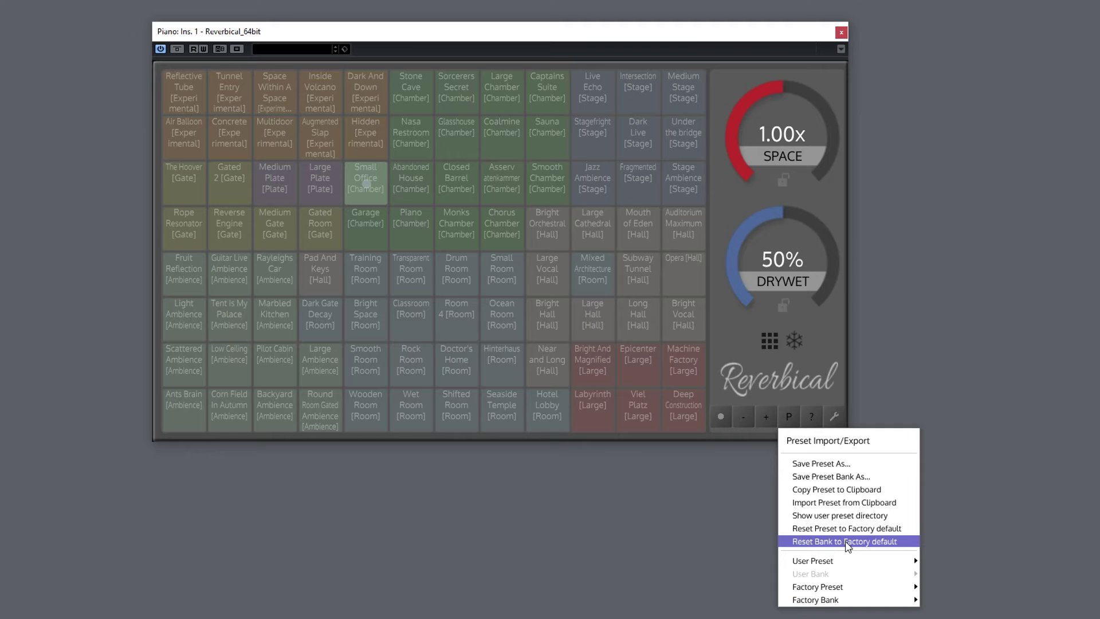
mouse_move(811, 589)
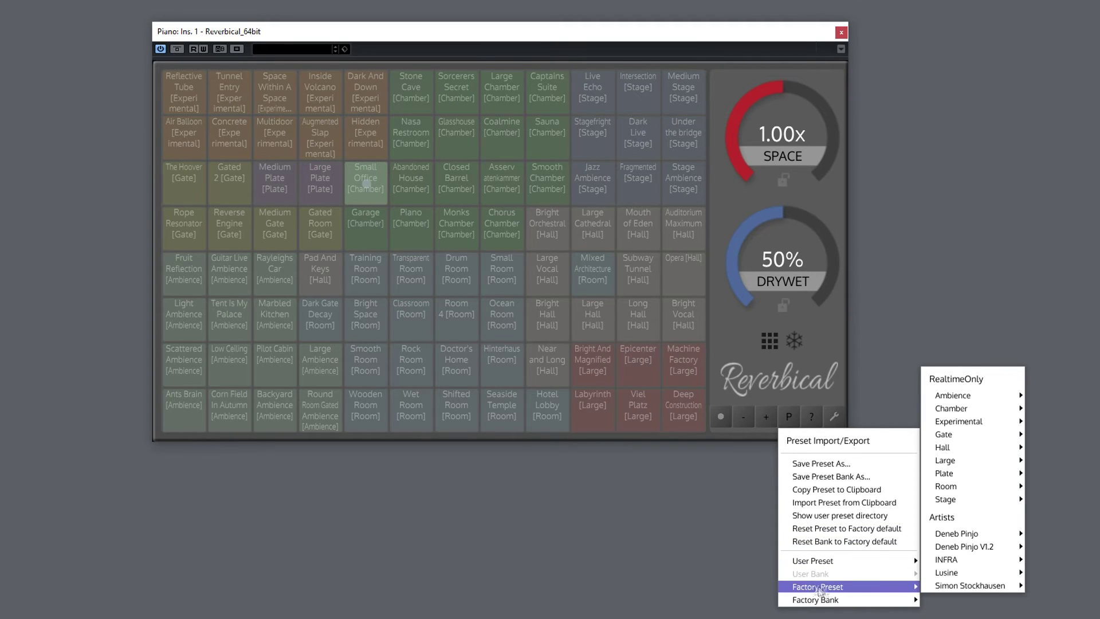
mouse_move(964, 466)
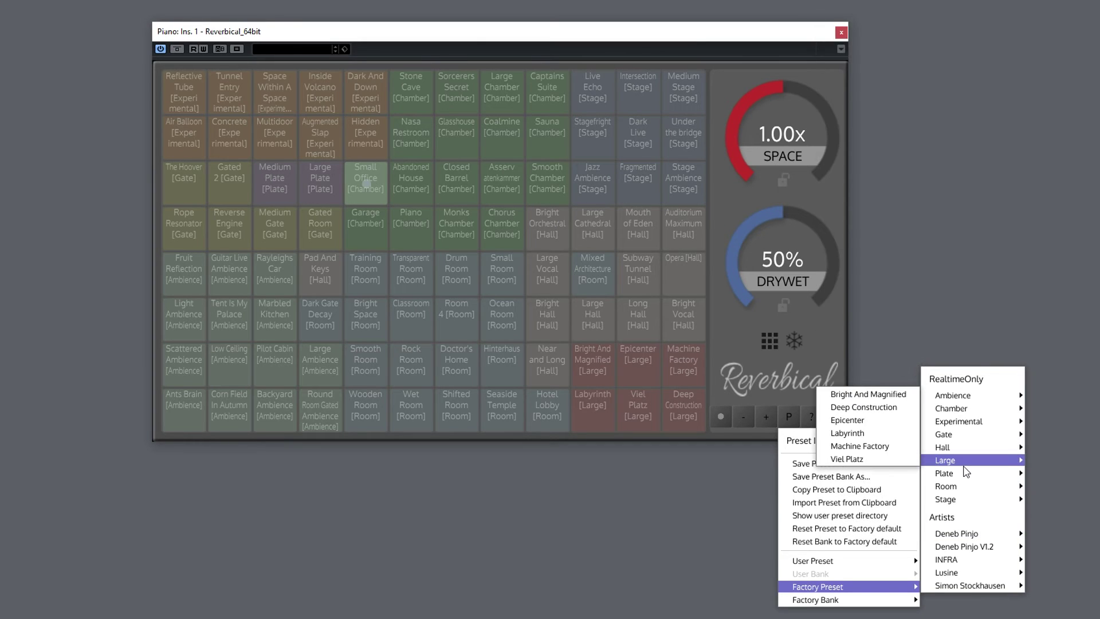
mouse_move(859, 606)
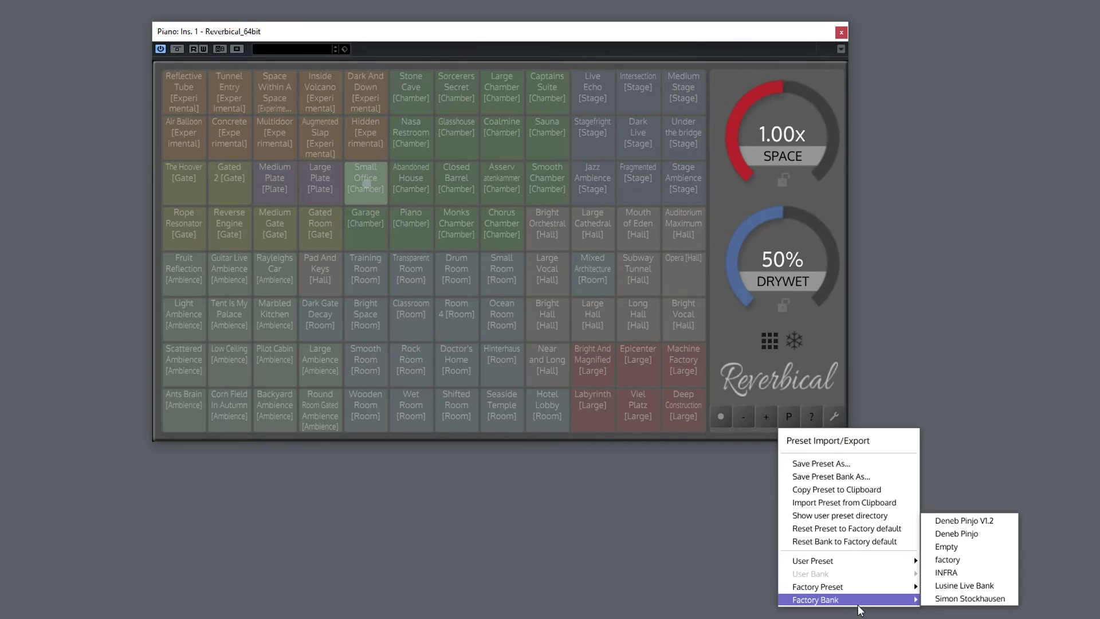
mouse_move(857, 564)
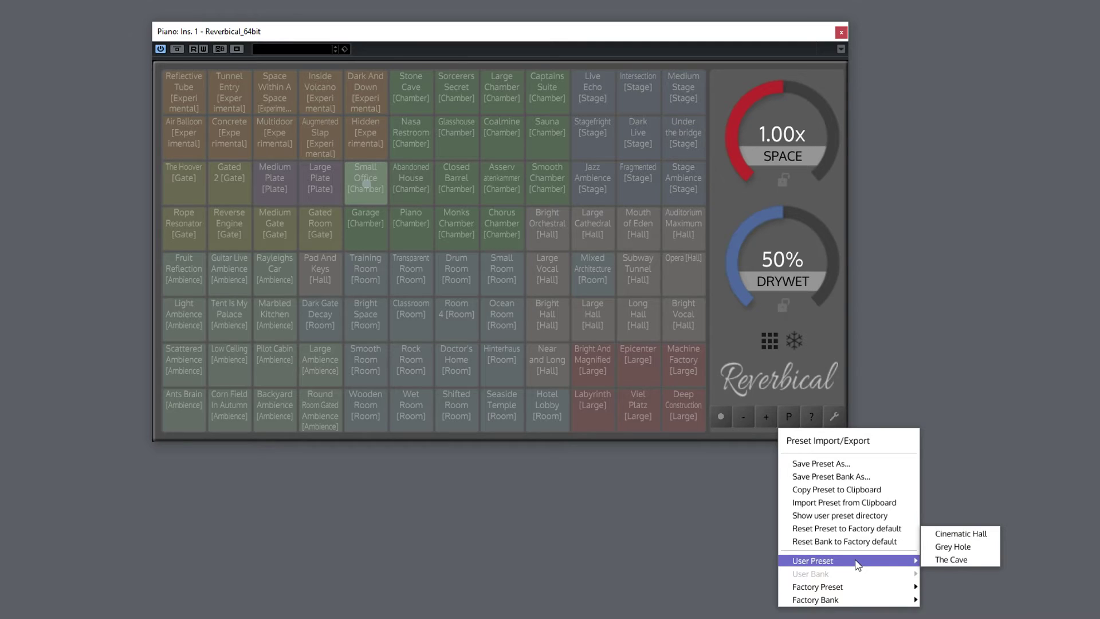
Leave the preset options and enable the help text display.
left_click(809, 414)
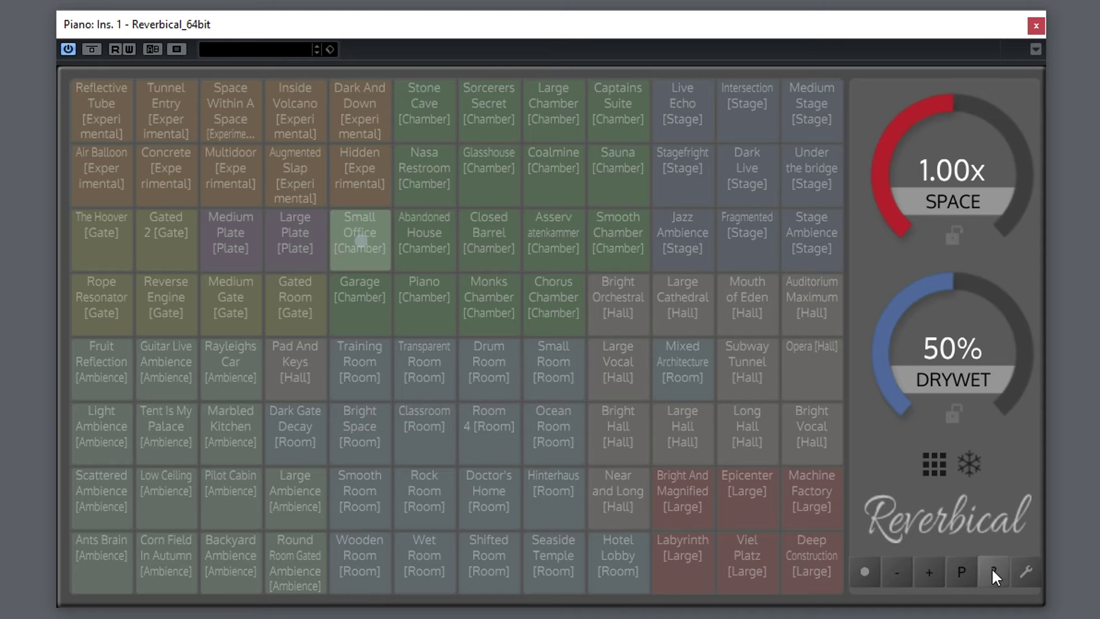
left_click(991, 567)
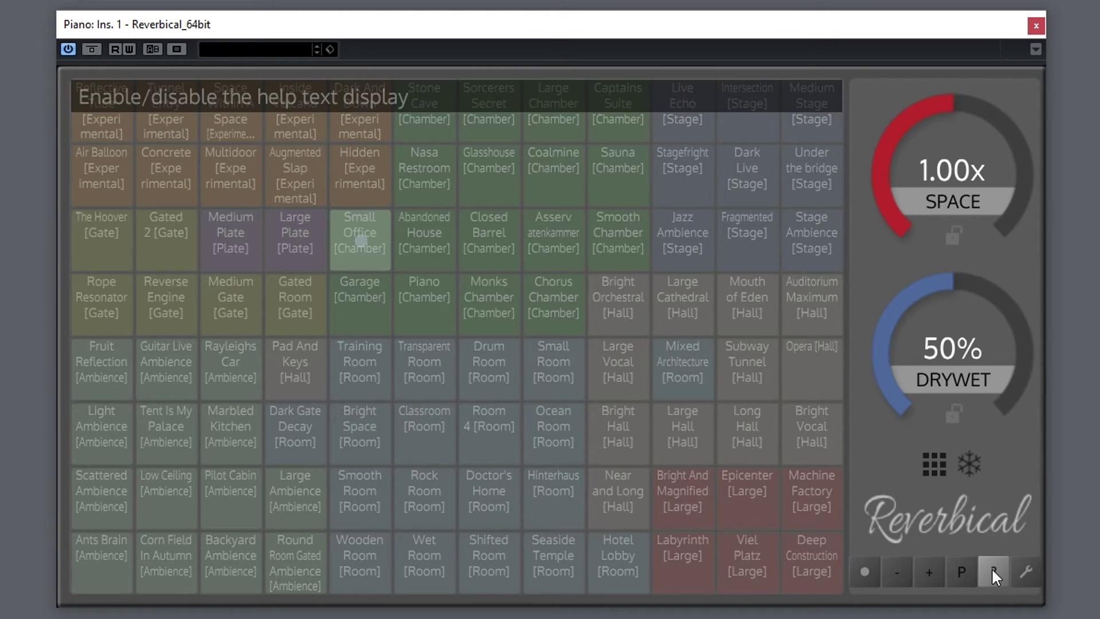
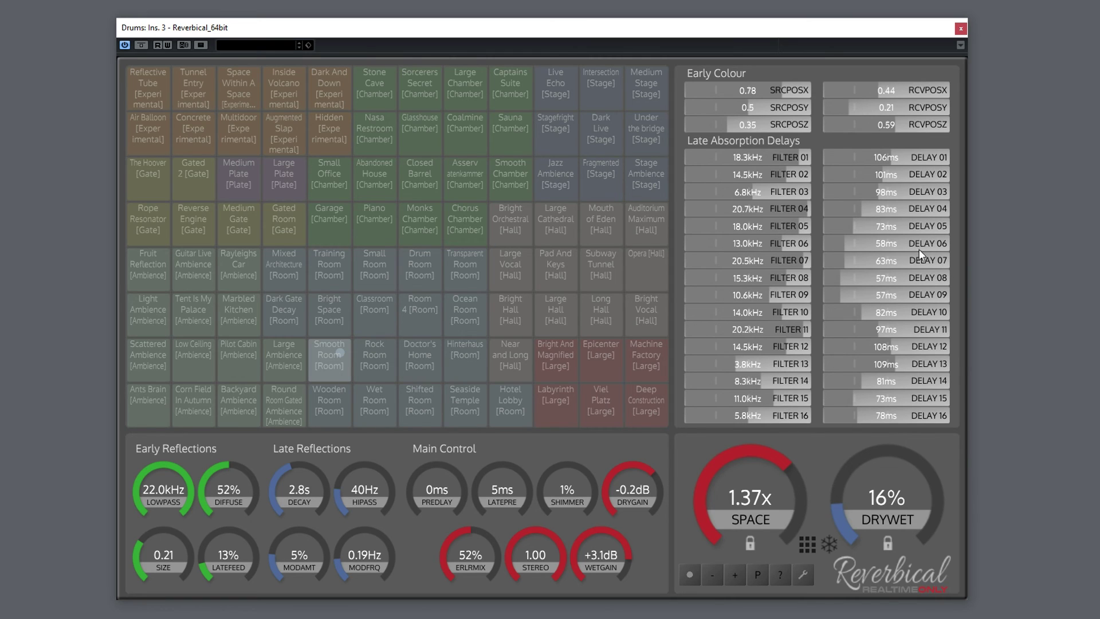
Redraw the Late Absorption Delays filter values of the drum reverb's Smooth Room preset as a continuous curve from Filter 01 to Filter 16.
left_click(769, 160)
left_click_drag(768, 160, 771, 217)
mouse_move(757, 150)
left_mouse_down()
mouse_move(786, 212)
mouse_move(856, 174)
mouse_move(857, 223)
mouse_move(871, 183)
mouse_move(859, 158)
mouse_move(851, 322)
mouse_move(866, 389)
mouse_move(893, 431)
mouse_move(853, 338)
mouse_move(838, 224)
mouse_move(855, 145)
mouse_move(849, 198)
mouse_move(911, 337)
mouse_move(915, 427)
mouse_move(764, 229)
mouse_move(767, 327)
mouse_move(750, 426)
left_mouse_up()
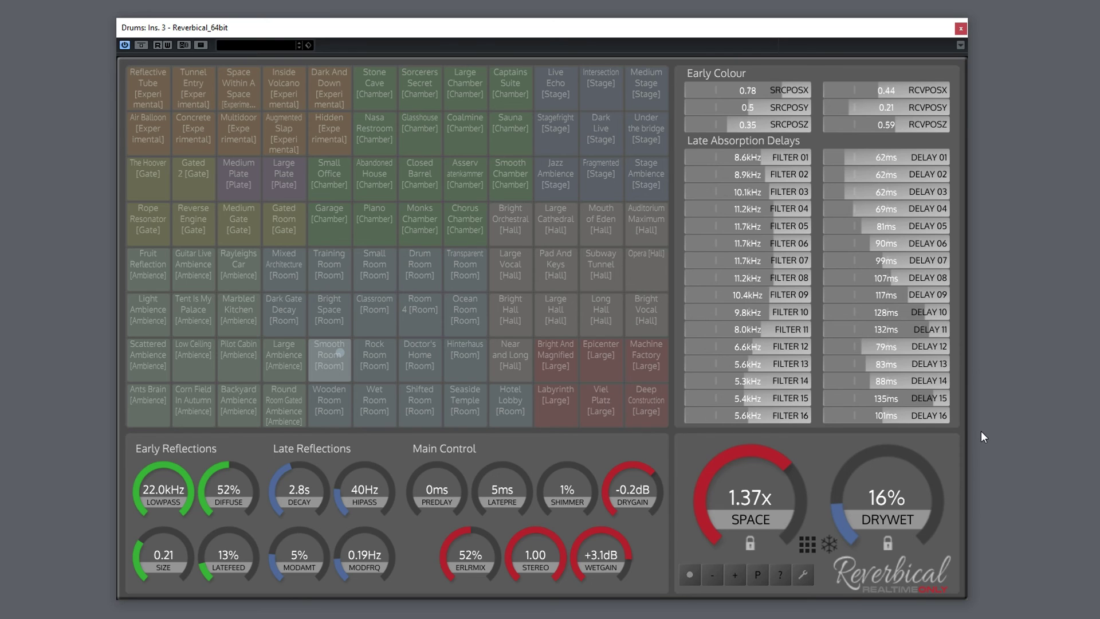
Load the Classroom [Room] preset and switch back to a fresh Smooth Room [Room].
left_click(361, 309)
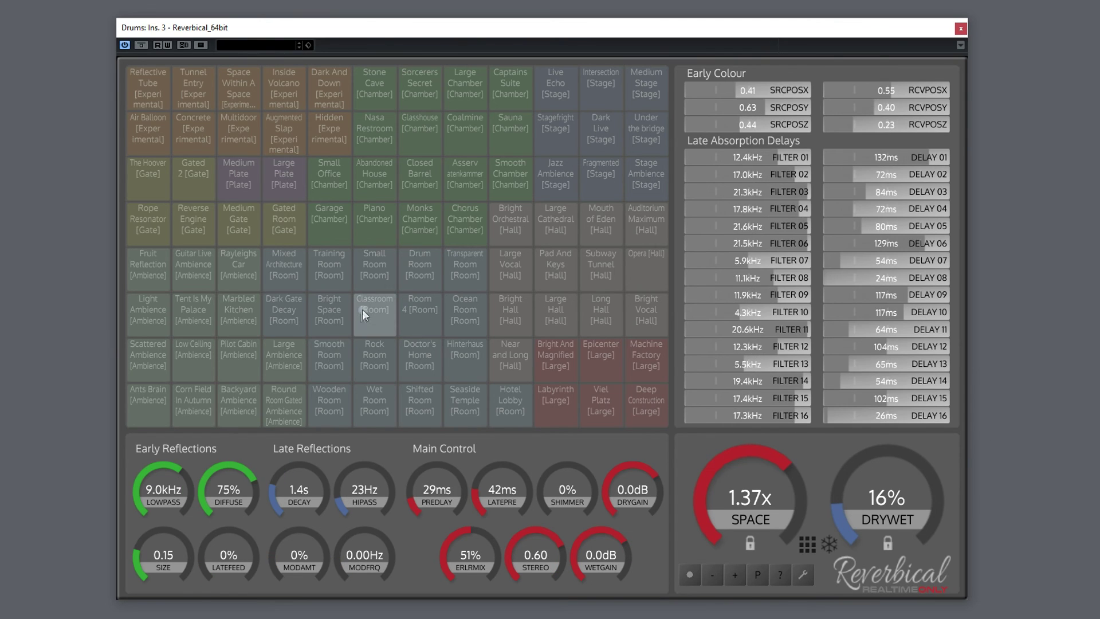
left_click(329, 354)
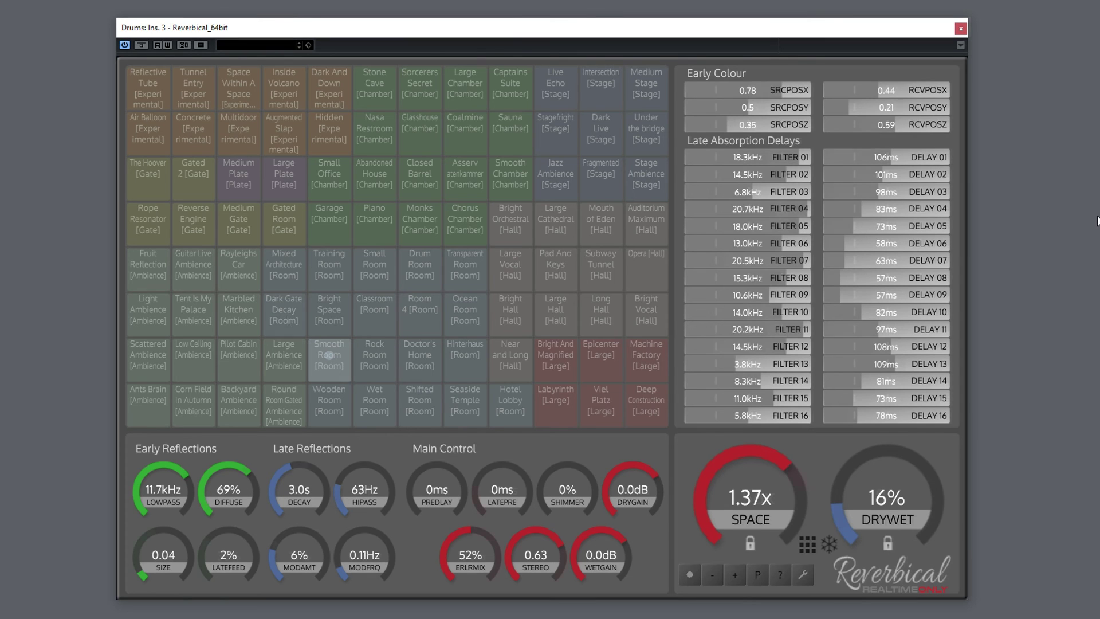
In the Synth track's Reverbical, select Dark Gate Decay, toggle the grid mode, and move the pad cursor toward Marbled Kitchen.
left_click(287, 317)
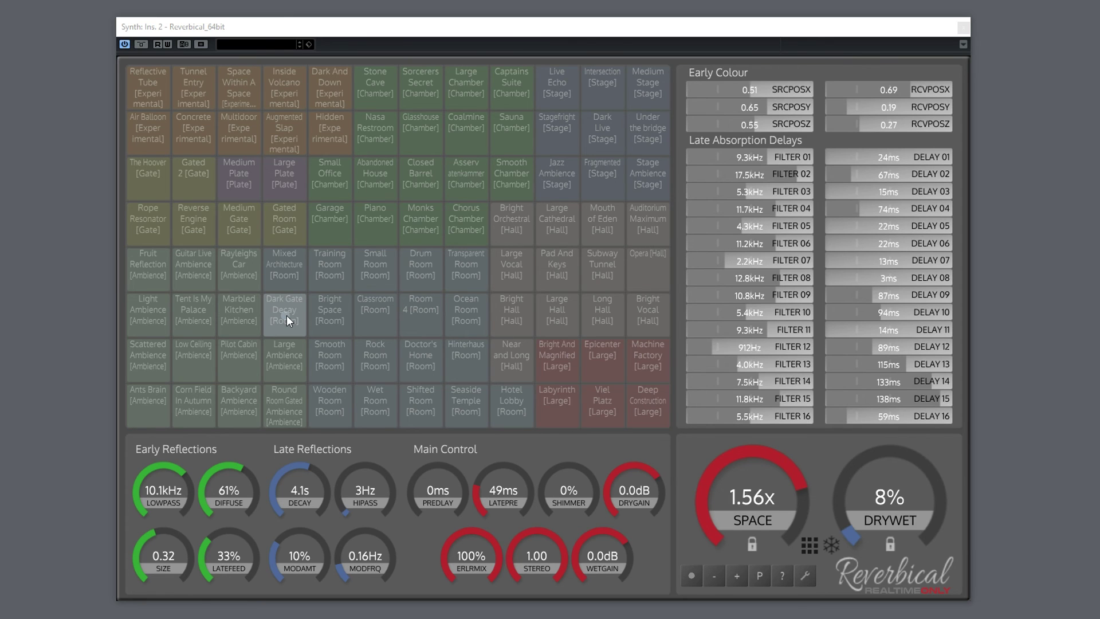
left_click(808, 543)
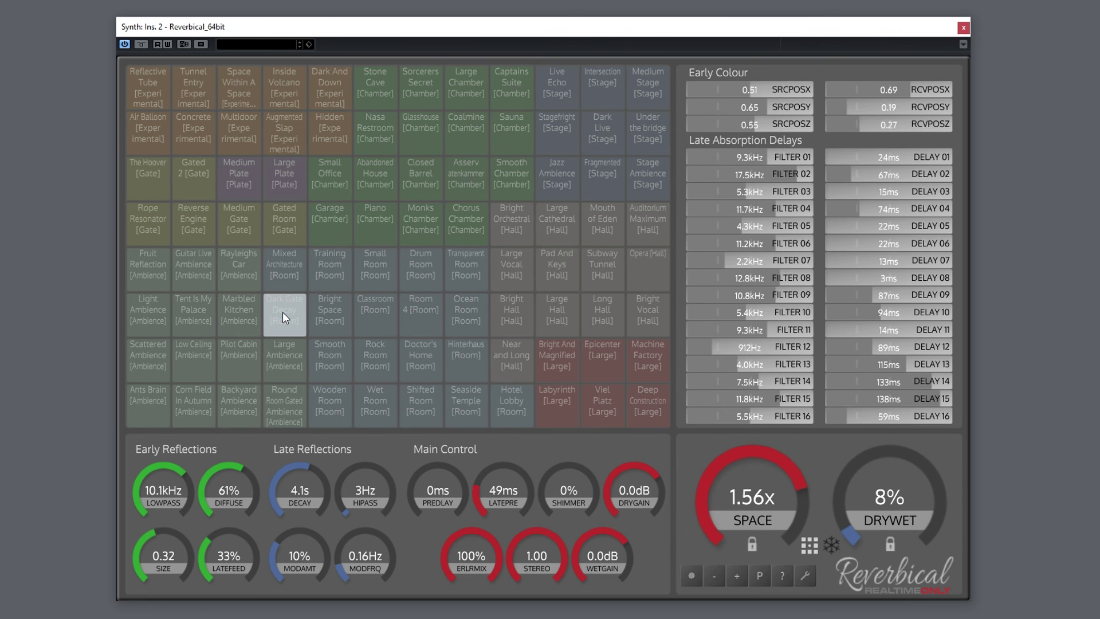
left_click_drag(283, 312, 244, 312)
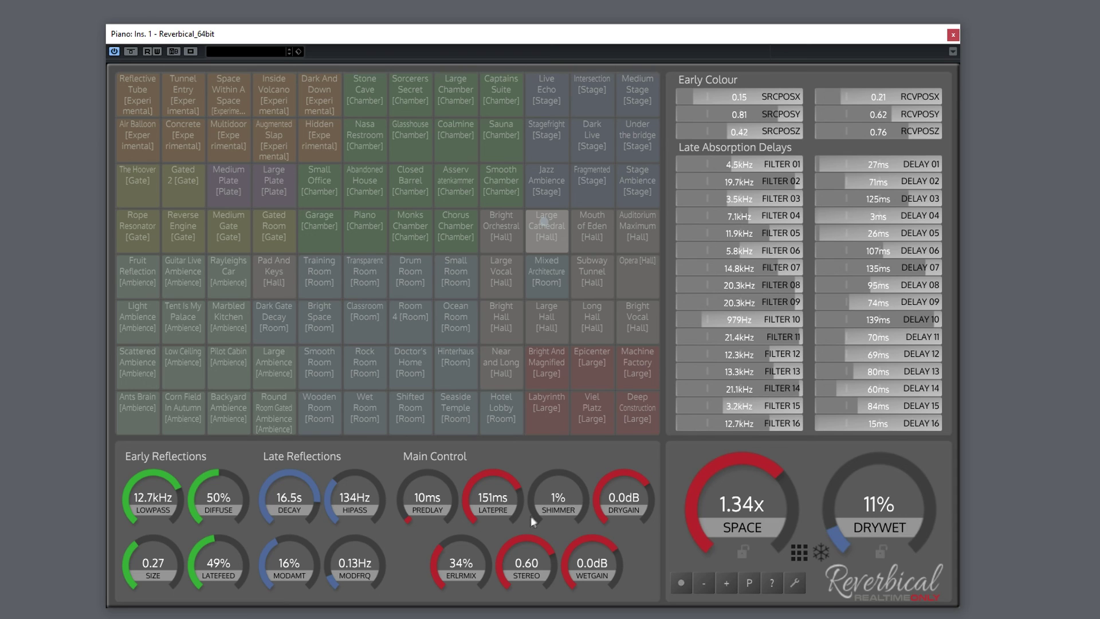
In the Piano track's Reverbical, raise Shimmer to 98% and then lower it to 63%.
left_click_drag(529, 479, 539, 387)
left_click_drag(537, 380, 540, 291)
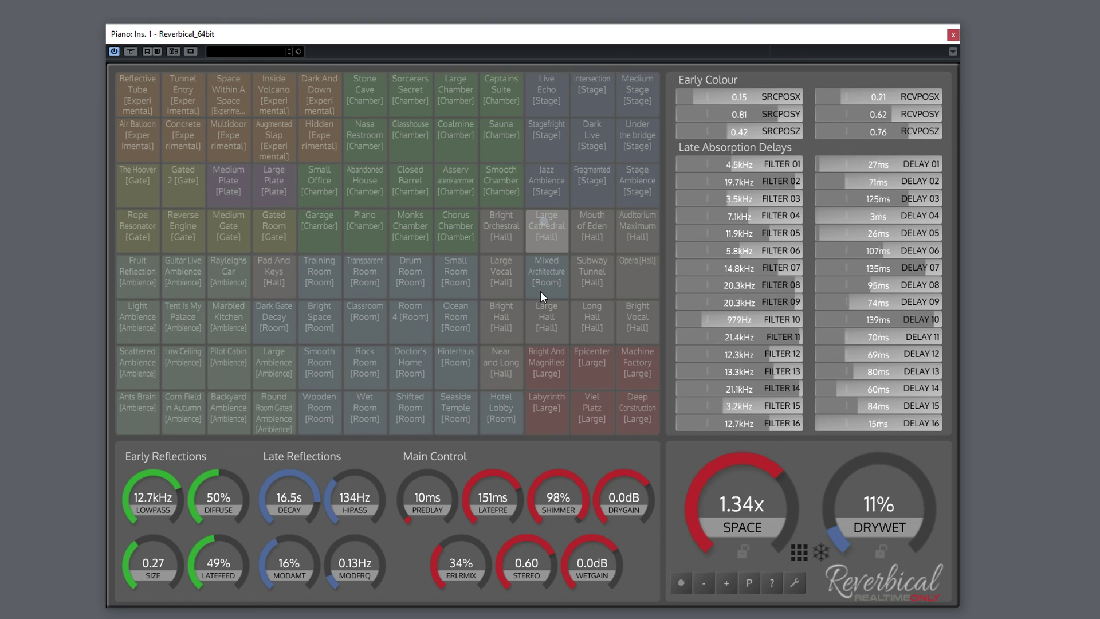
left_click_drag(540, 292, 540, 272)
left_click_drag(538, 528, 535, 556)
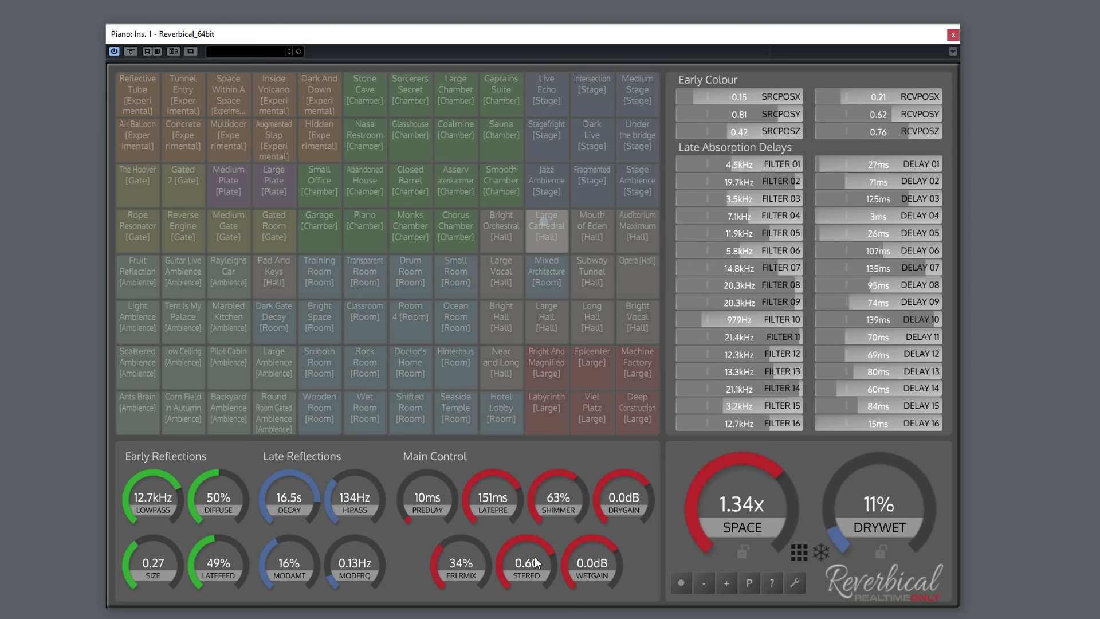